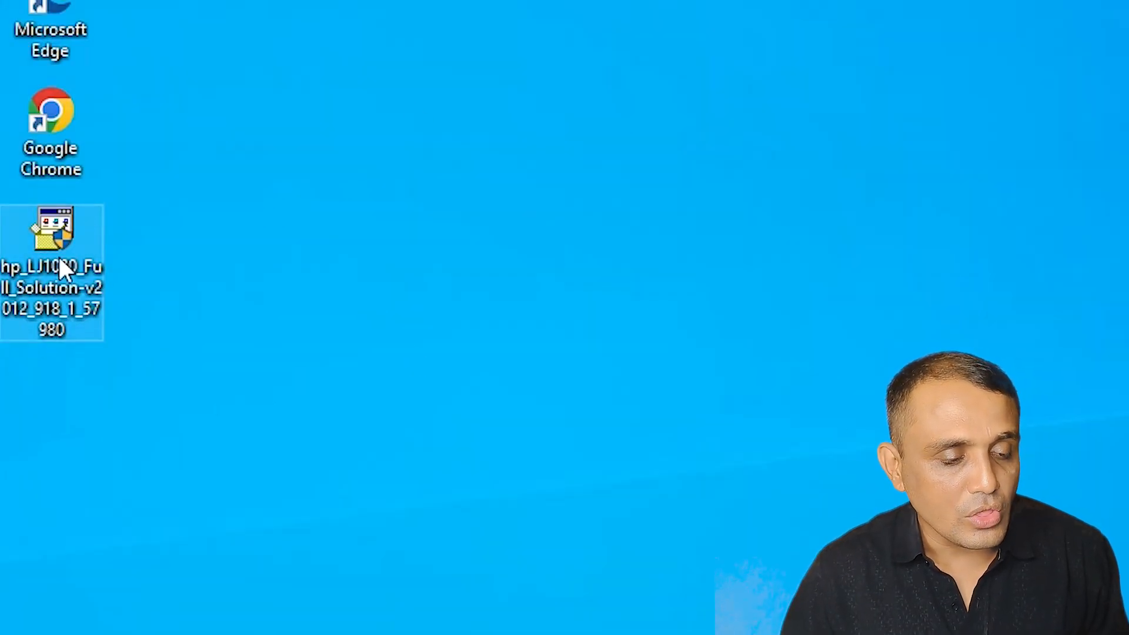
# Try to install the HP LaserJet 1020 by running the hp_LJ1020_Full_Solution installer and accepting the license agreement.
pyautogui.click(66, 274)
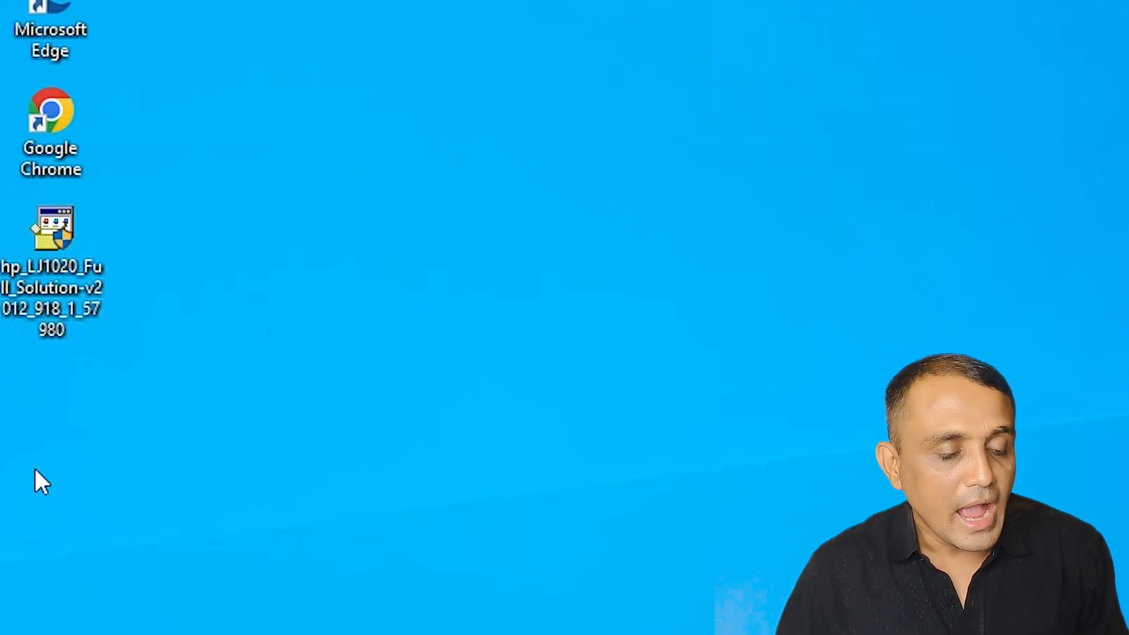
pyautogui.doubleClick(47, 261)
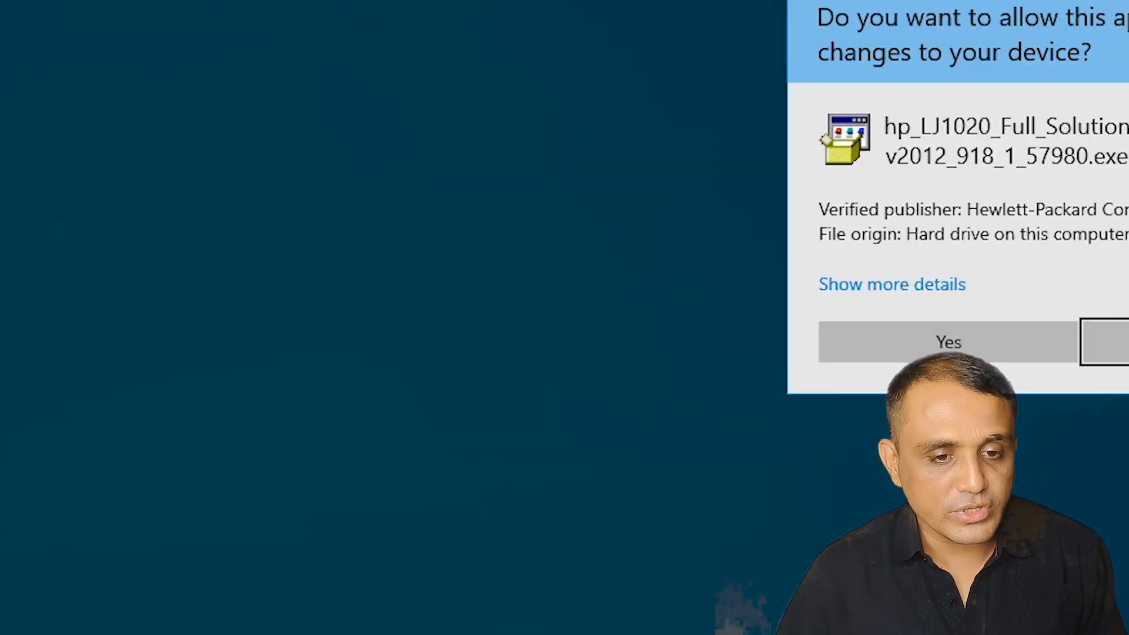
pyautogui.click(474, 413)
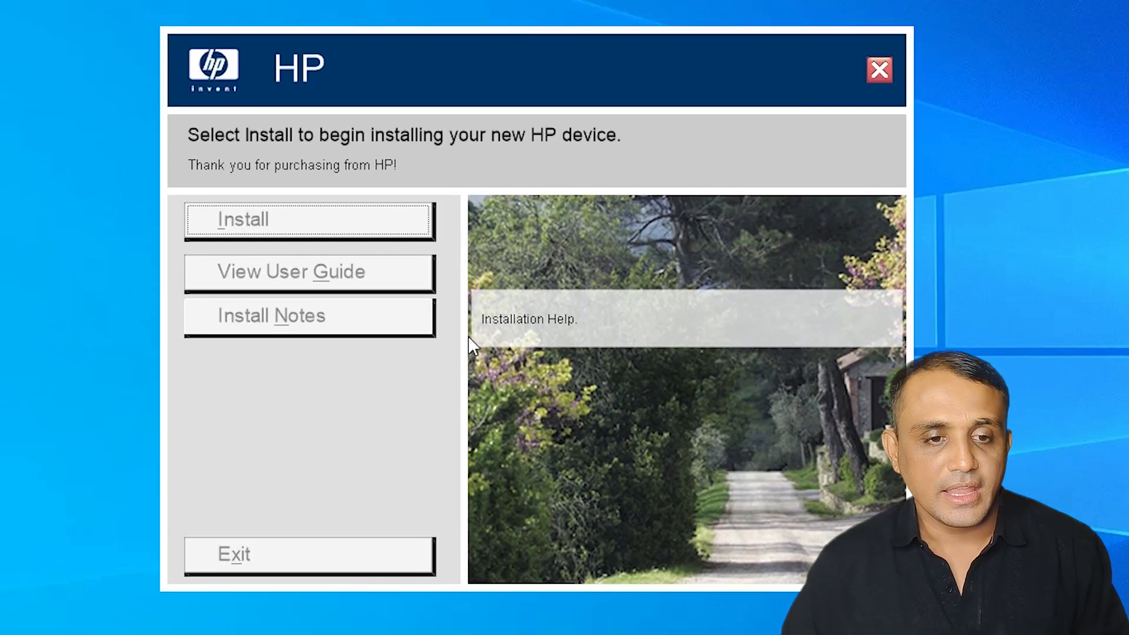
pyautogui.click(379, 231)
pyautogui.click(376, 447)
pyautogui.click(633, 488)
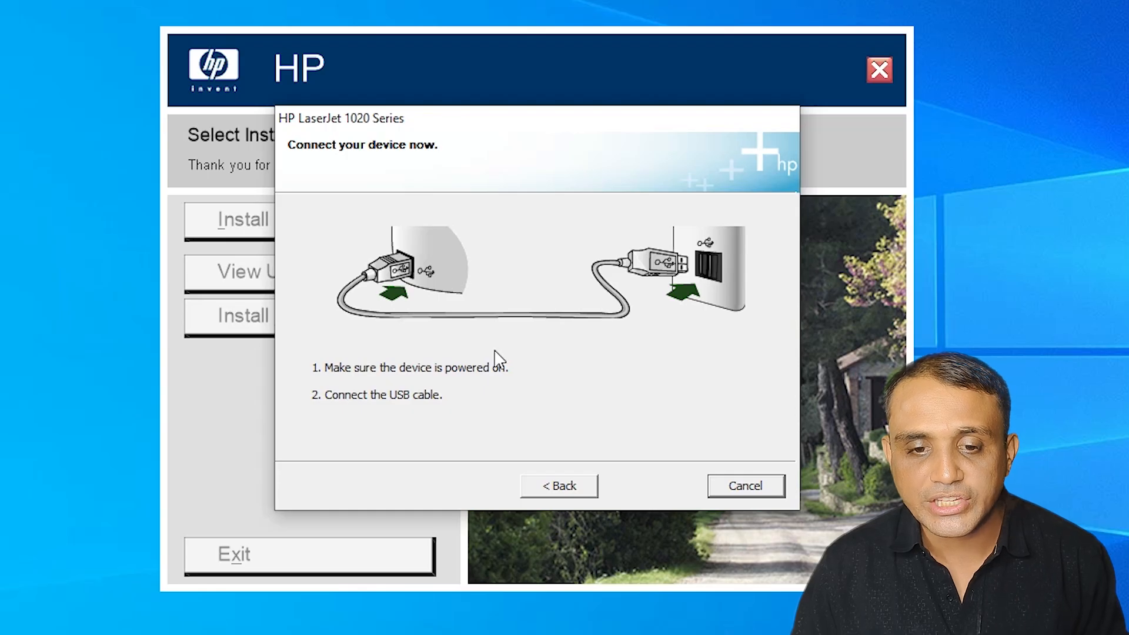
# Cancel the HP LaserJet 1020 Series setup and exit the HP installer.
pyautogui.click(583, 492)
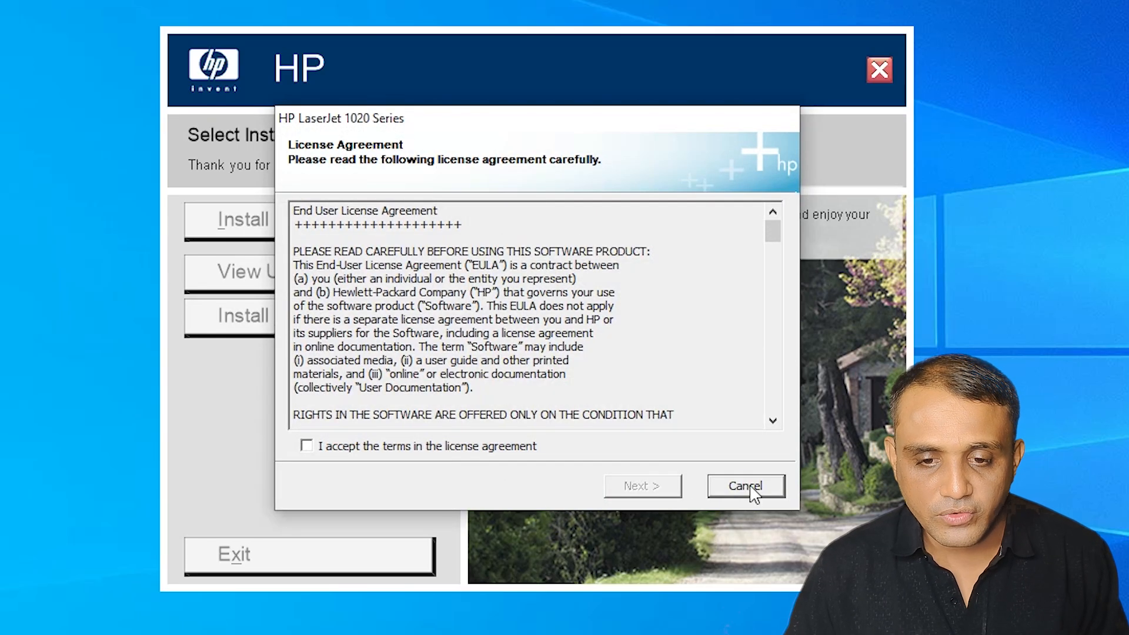
pyautogui.click(746, 485)
pyautogui.click(553, 365)
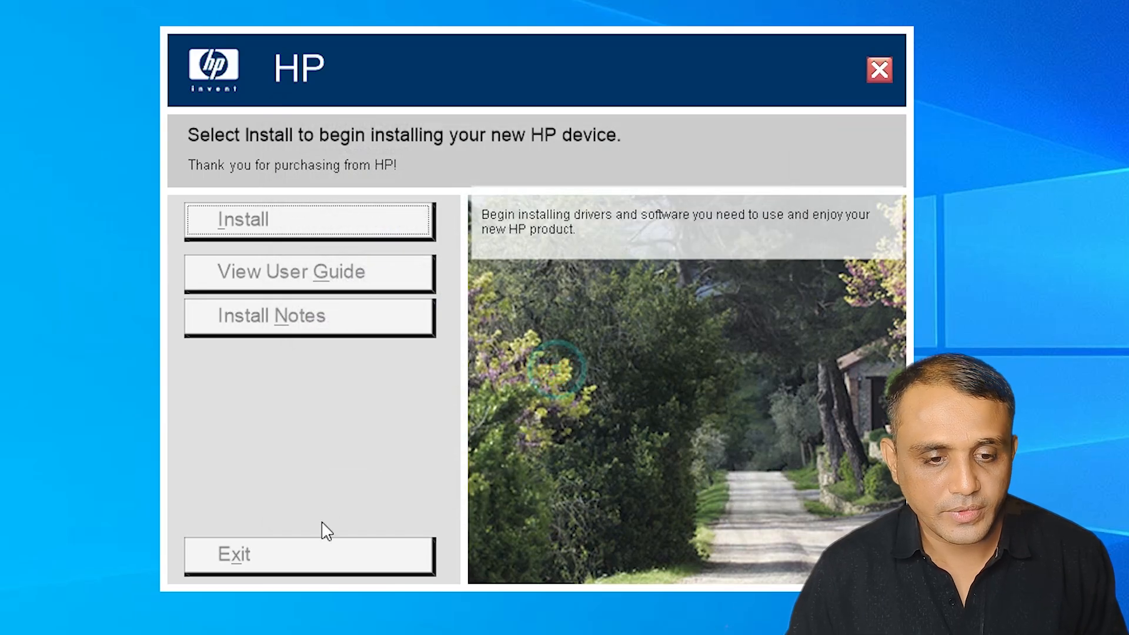
pyautogui.click(317, 556)
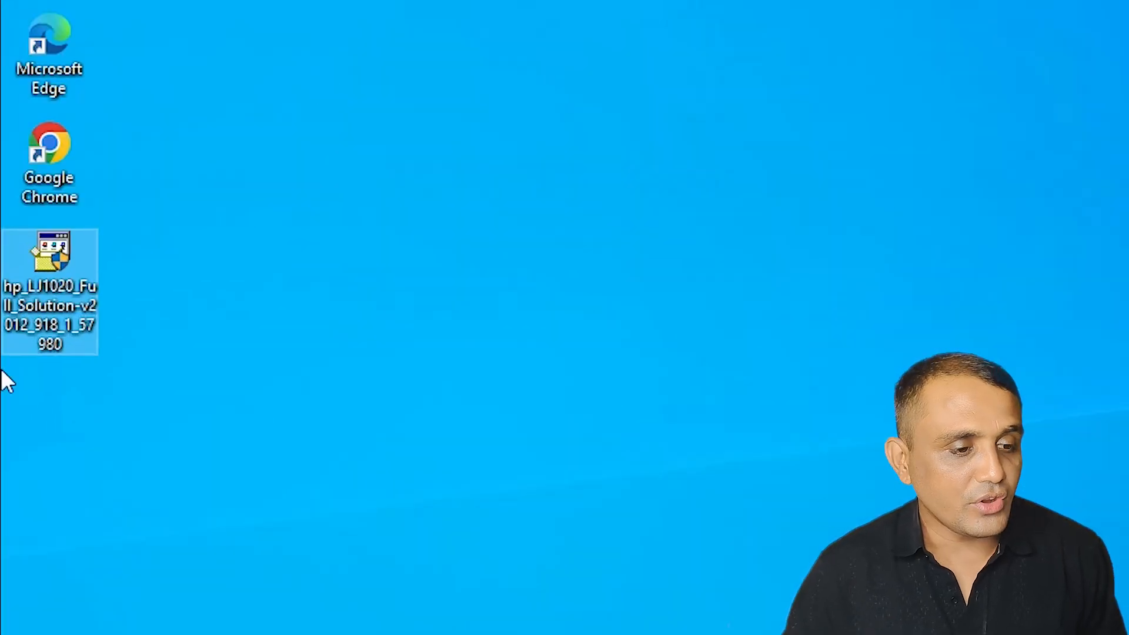
# Extract the hp_LJ1020_Full_Solution installer with WinRAR into a desktop folder of the same name, keeping the default extraction options.
pyautogui.rightClick(48, 285)
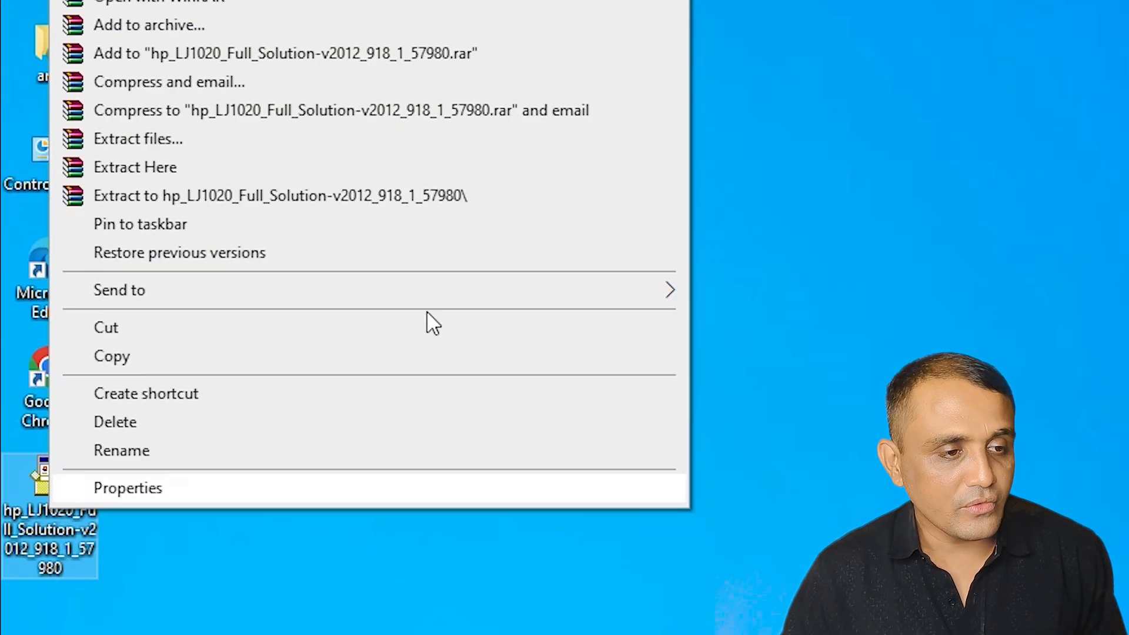
pyautogui.click(126, 138)
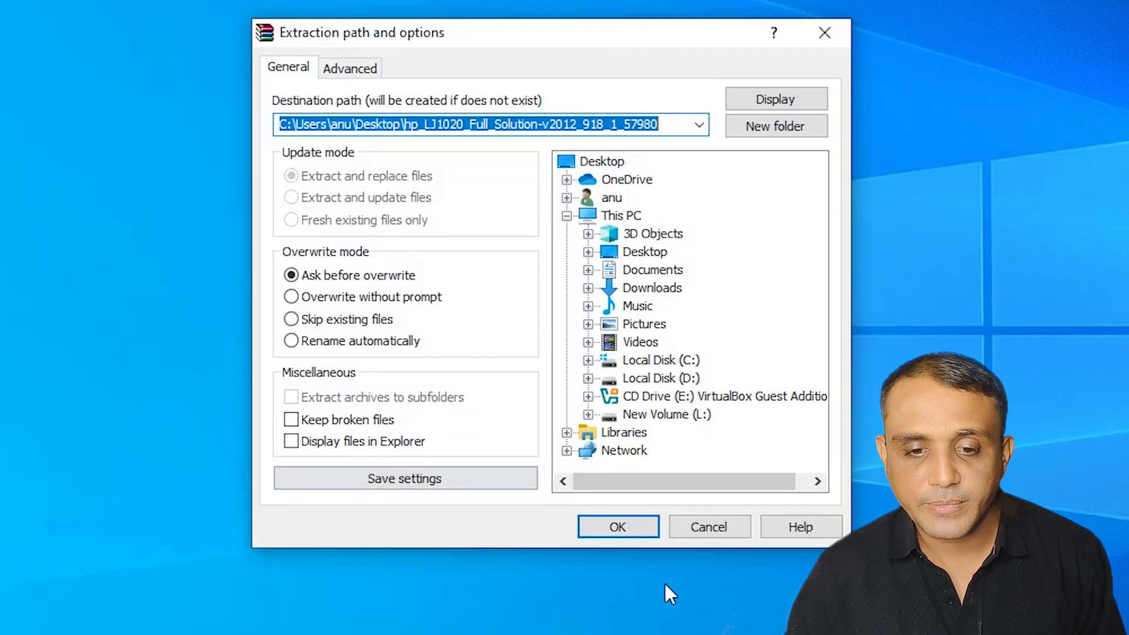
pyautogui.click(646, 517)
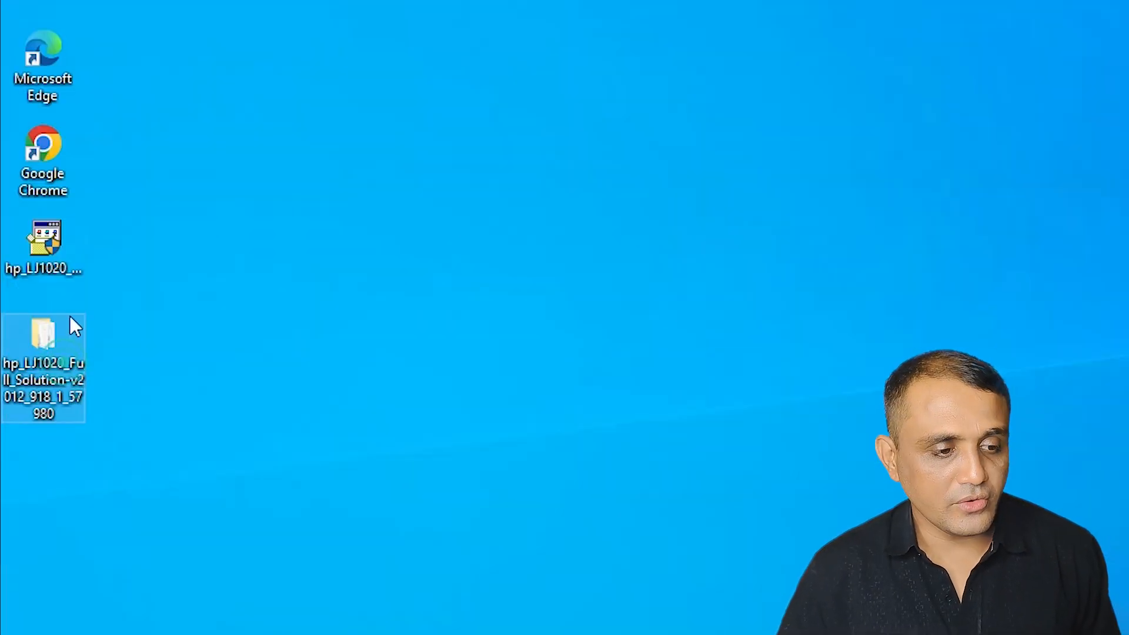
# Look through the driver files in the extracted hp_LJ1020_Full_Solution folder and close it.
pyautogui.doubleClick(33, 369)
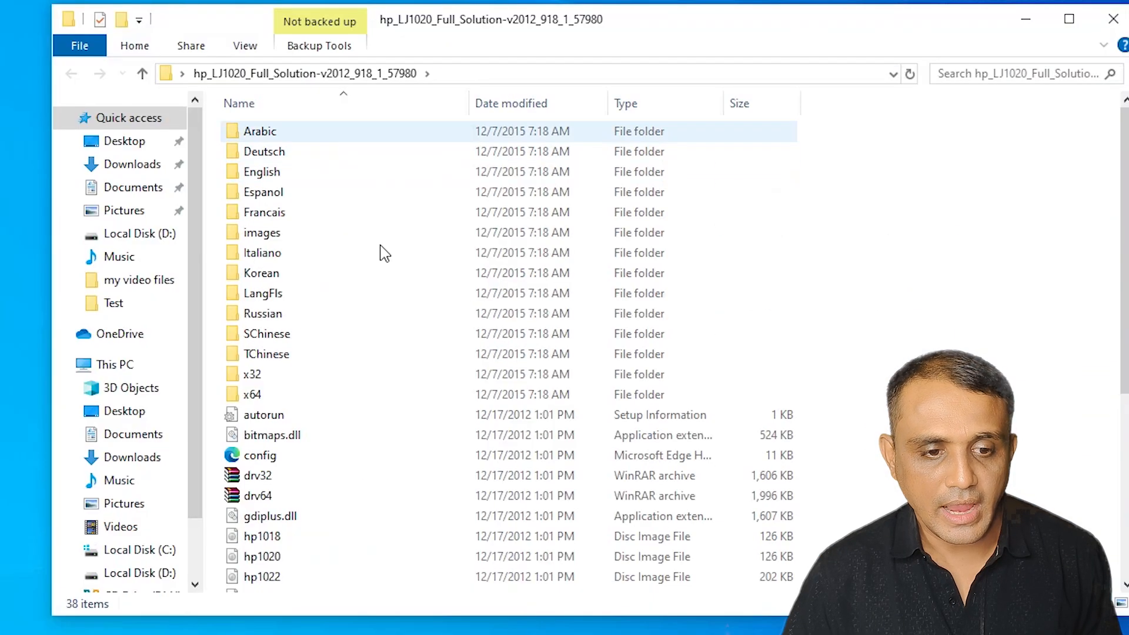
pyautogui.scroll(-5, 948, 304)
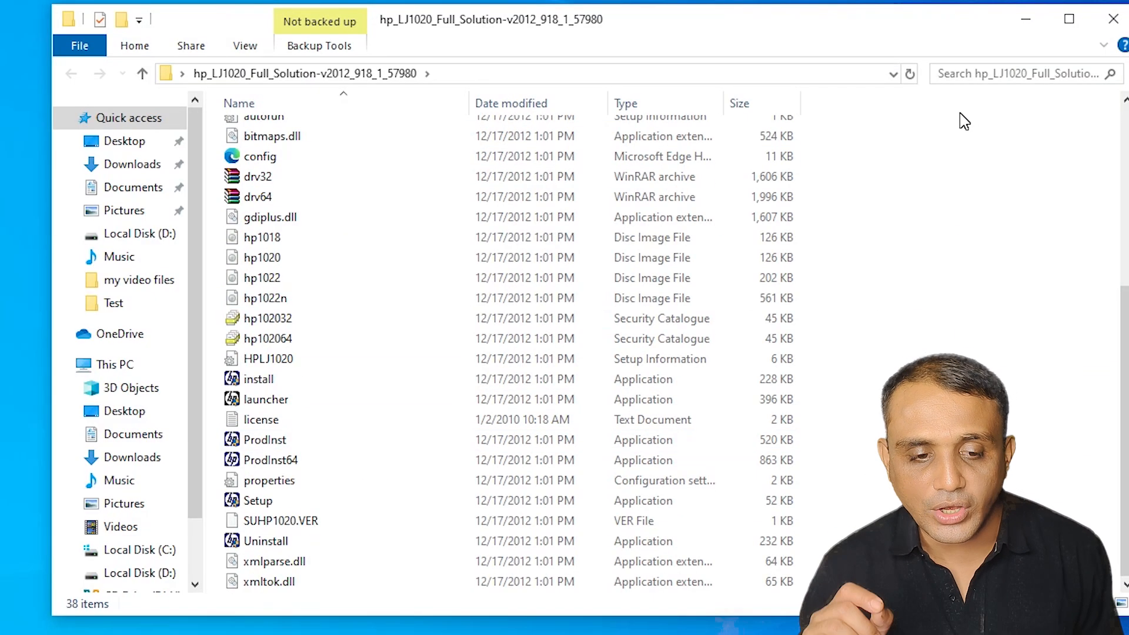
pyautogui.click(1112, 24)
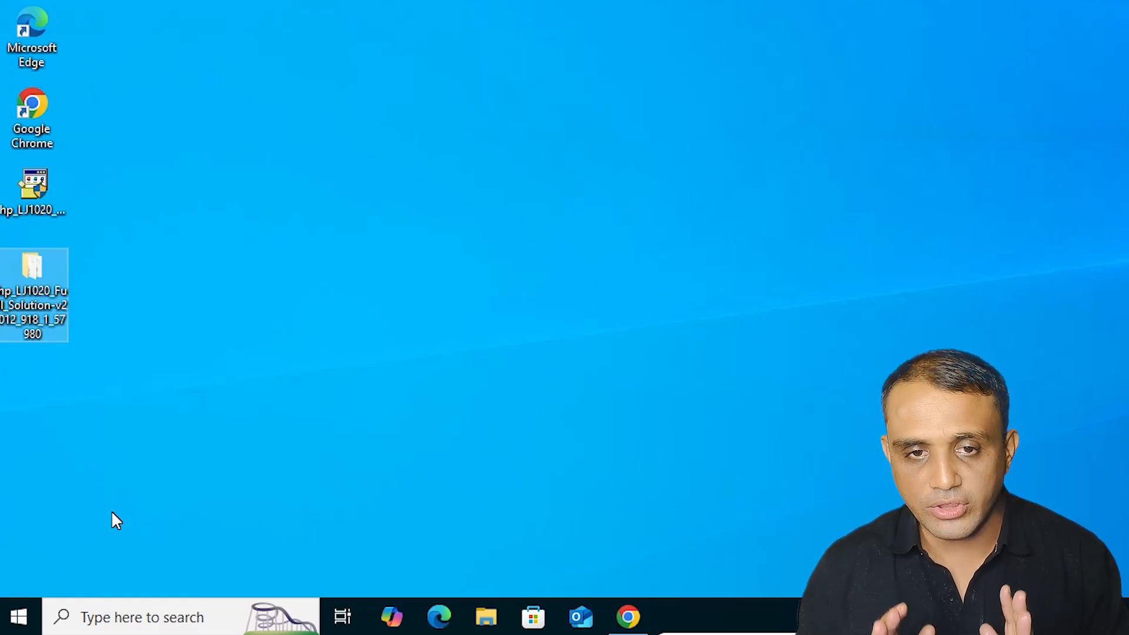
# Start adding a printer in the Printers & scanners settings, state that the wanted printer isn't listed, and minimize Settings.
pyautogui.click(13, 627)
pyautogui.write('pri')
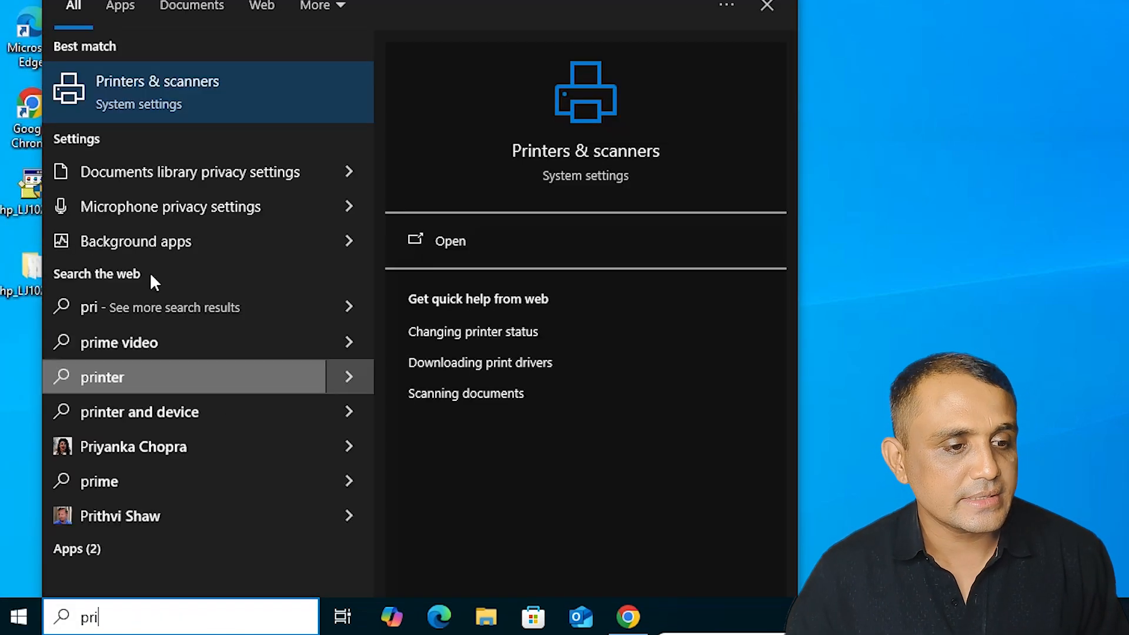
pyautogui.click(195, 88)
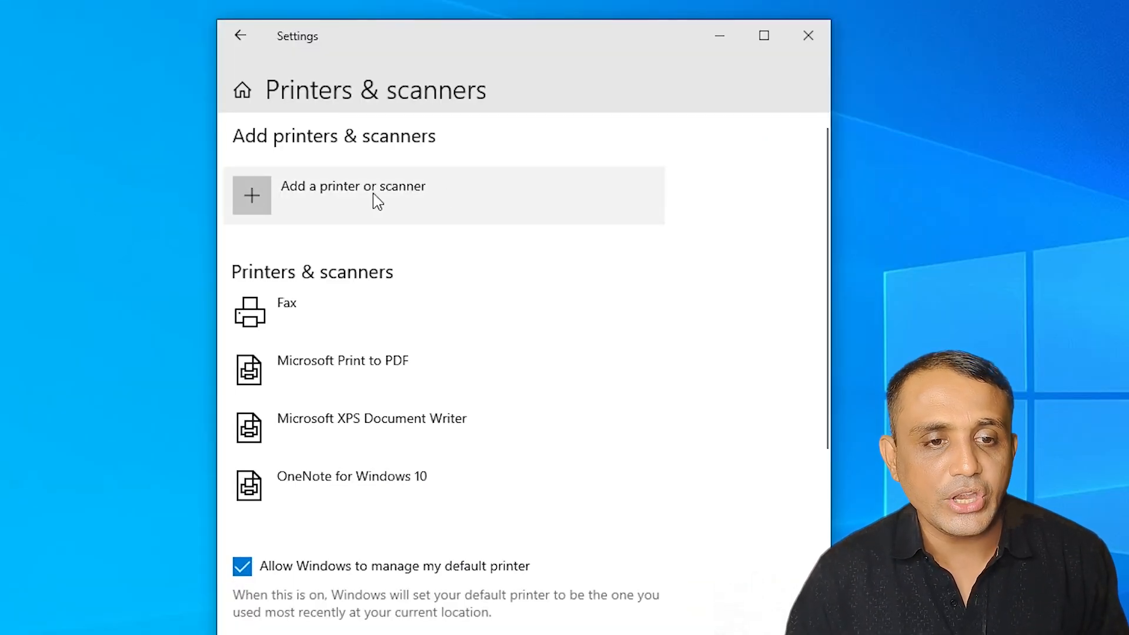
pyautogui.click(449, 198)
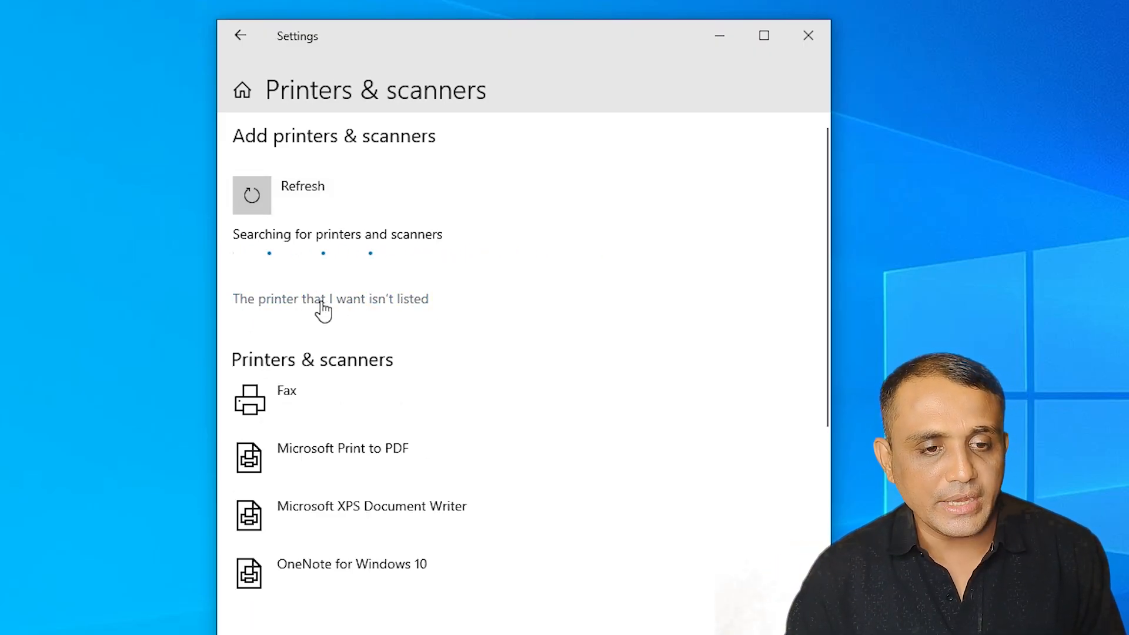
pyautogui.click(402, 305)
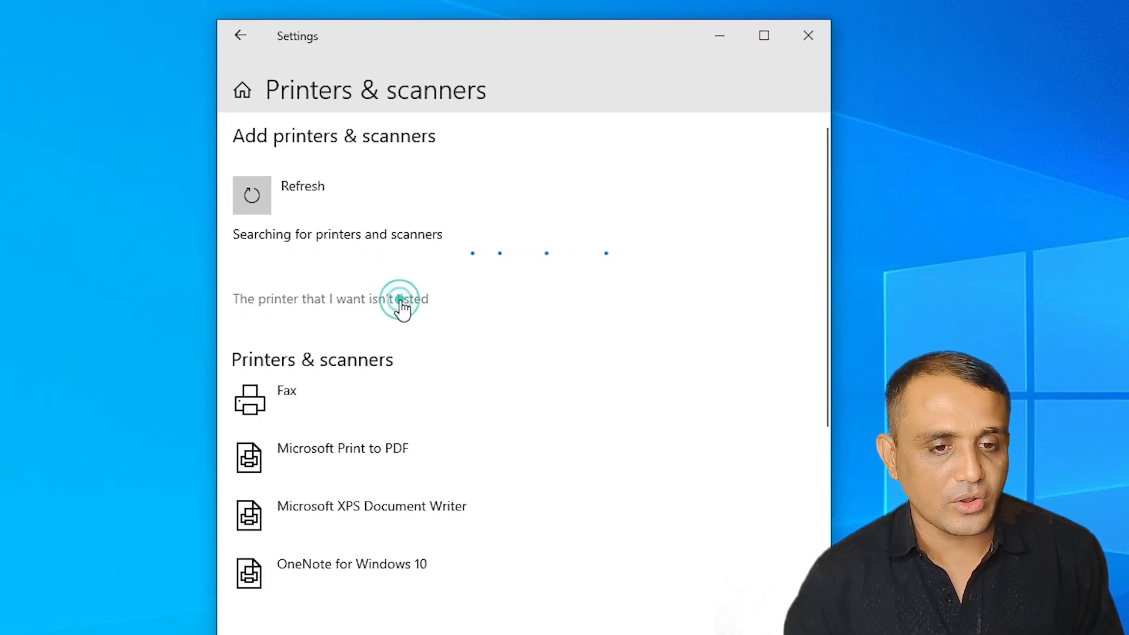
pyautogui.click(725, 40)
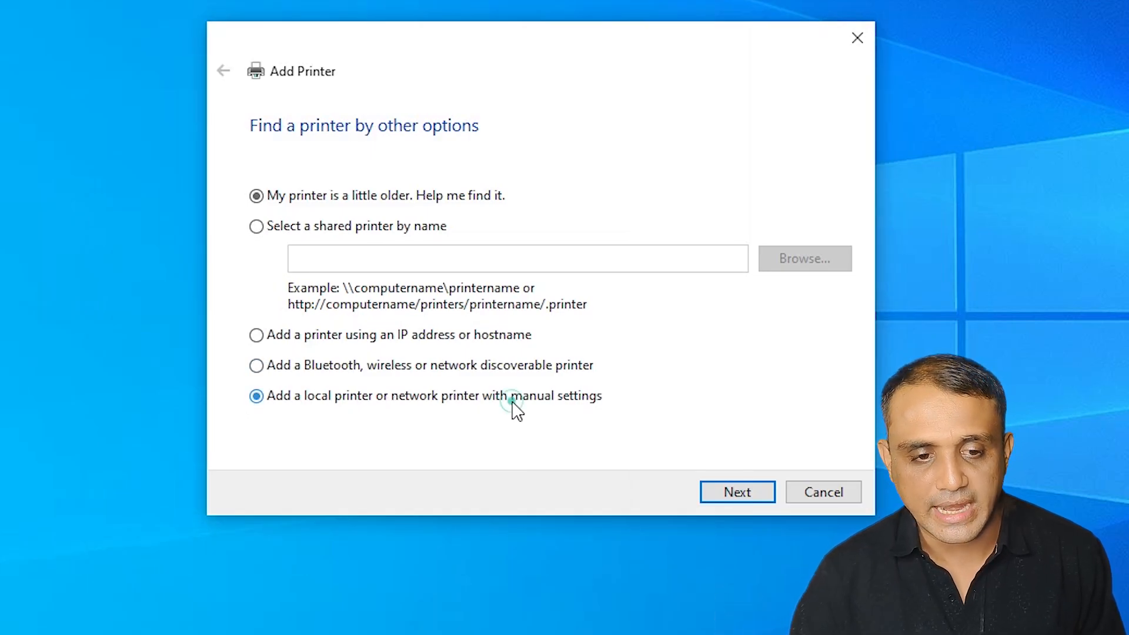
# Add a local printer with manual settings, using the existing port USB_001 (Local Port).
pyautogui.click(752, 491)
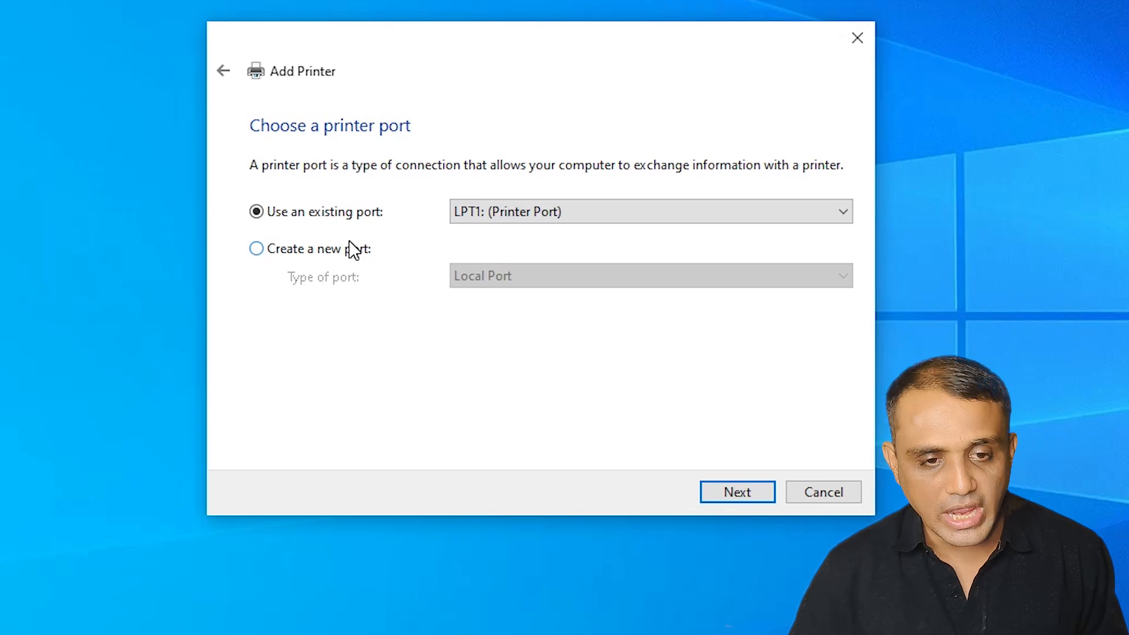
pyautogui.click(521, 217)
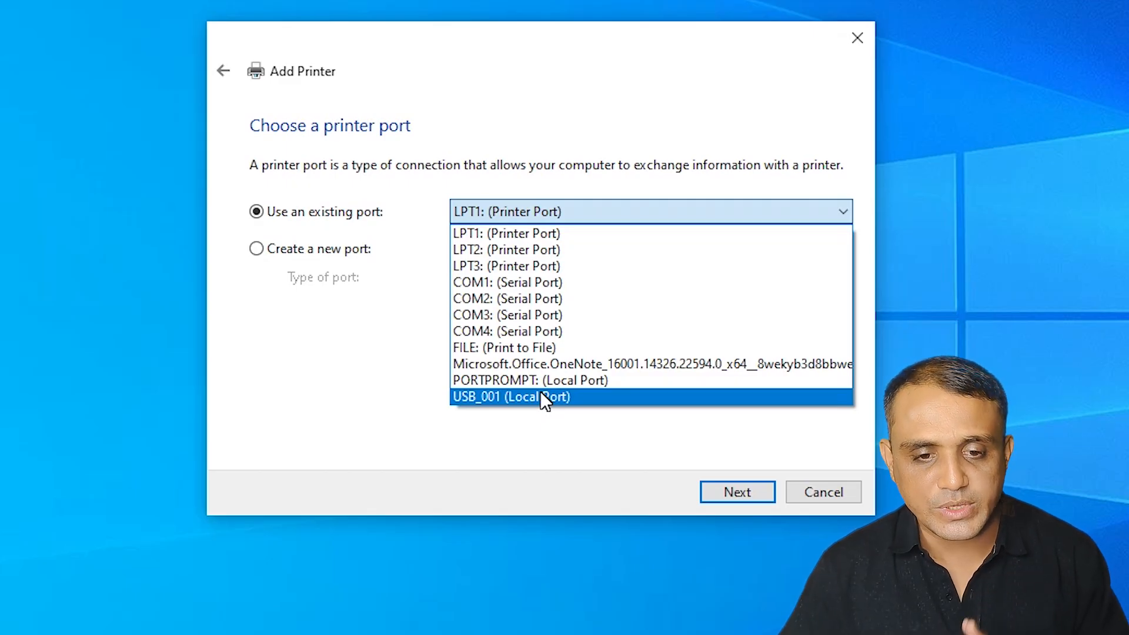
pyautogui.click(555, 398)
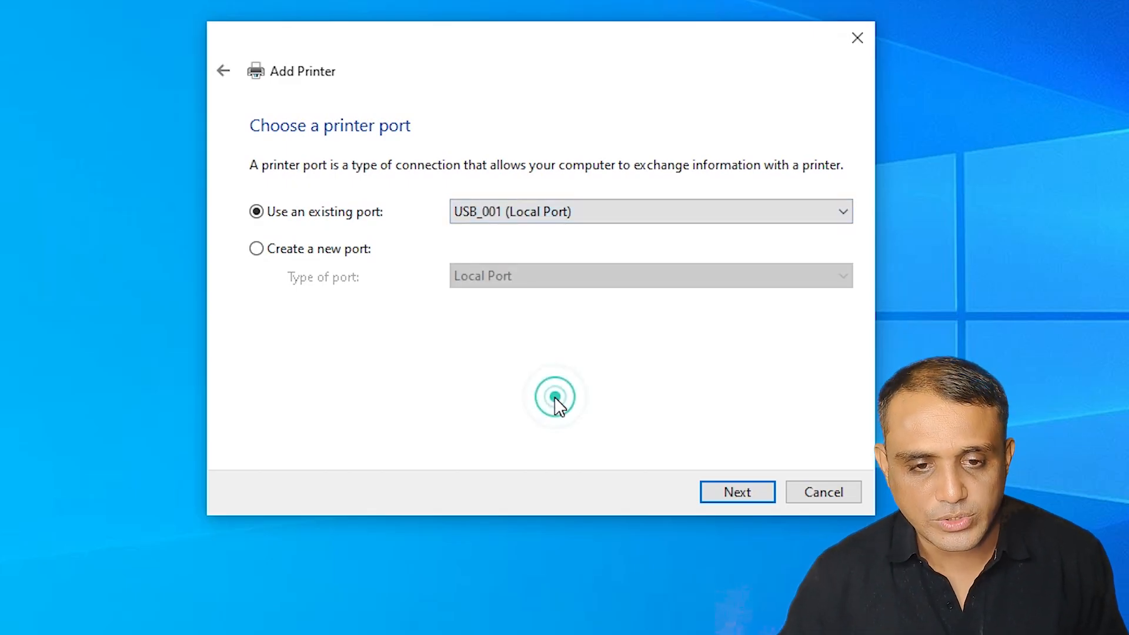
pyautogui.click(742, 483)
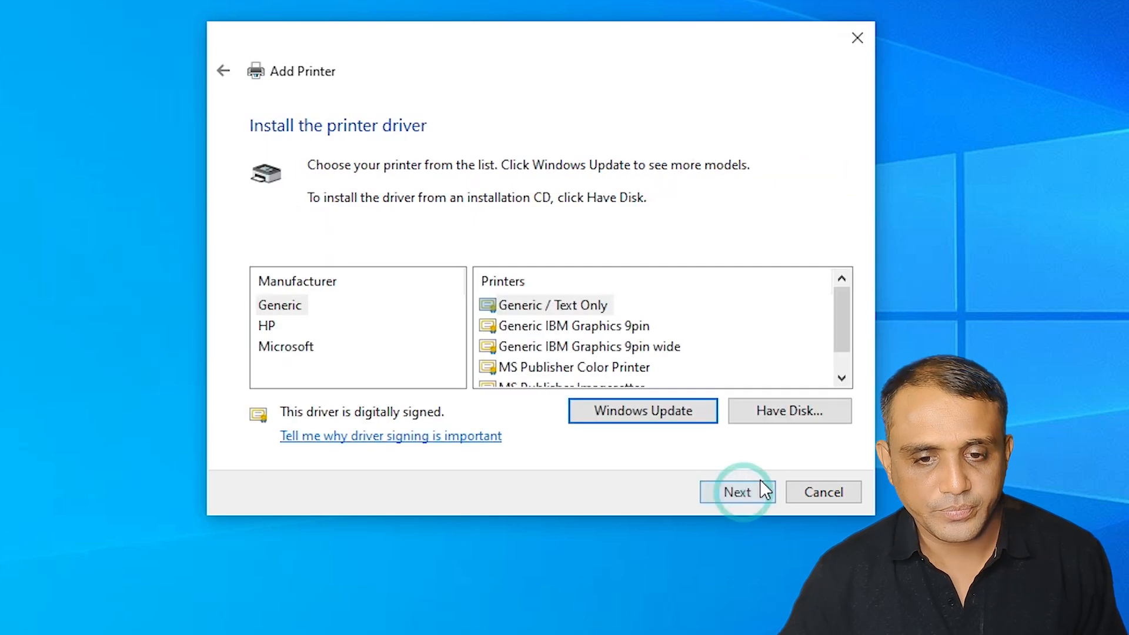
# Choose to install the driver from disk and browse to the extracted hp_LJ1020_Full_Solution folder on the desktop.
pyautogui.click(821, 422)
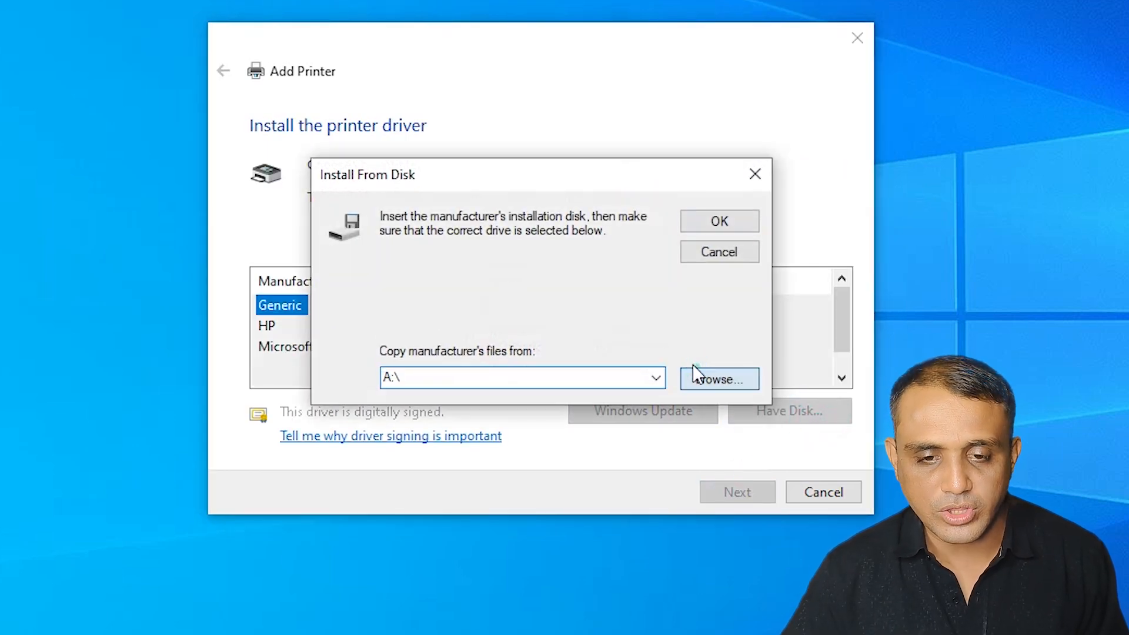
pyautogui.click(697, 376)
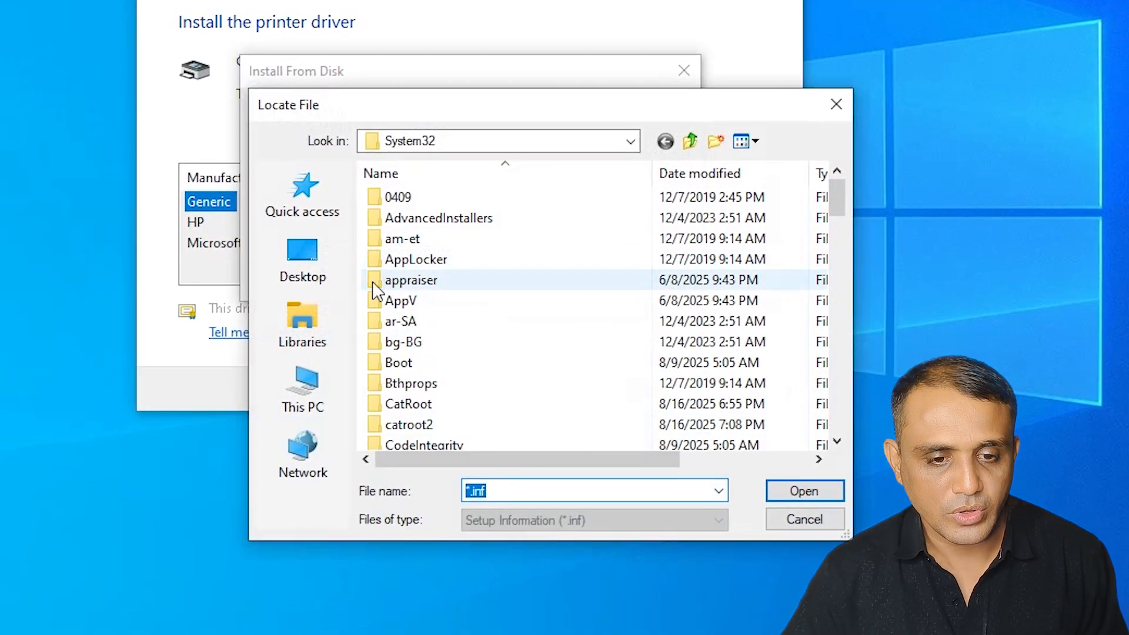
pyautogui.click(327, 263)
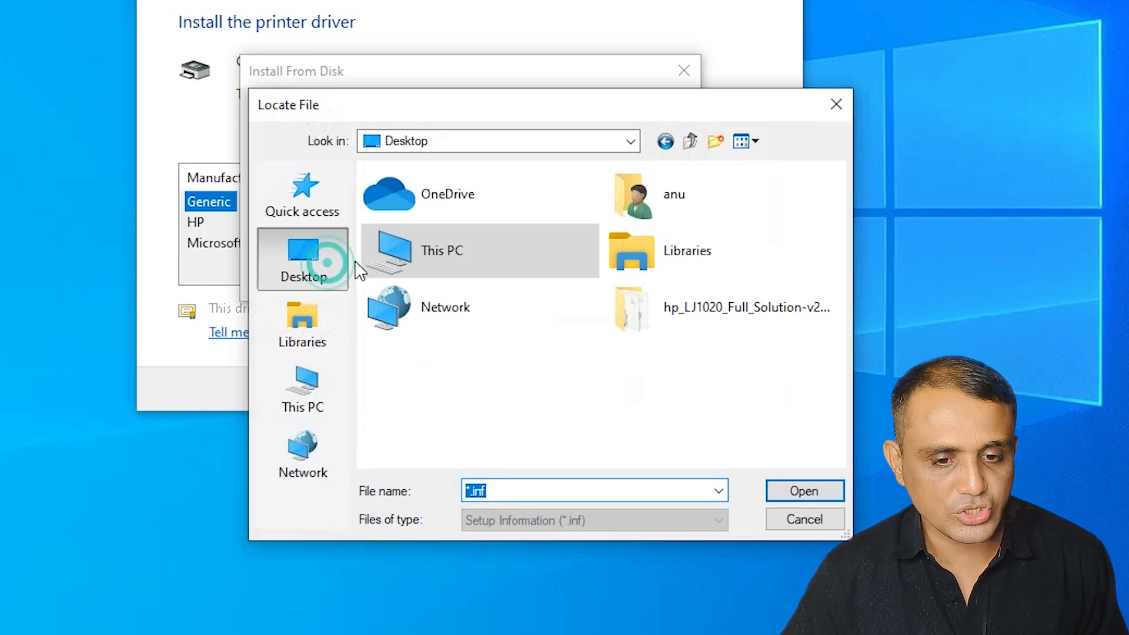
pyautogui.doubleClick(683, 316)
pyautogui.scroll(-2, 601, 255)
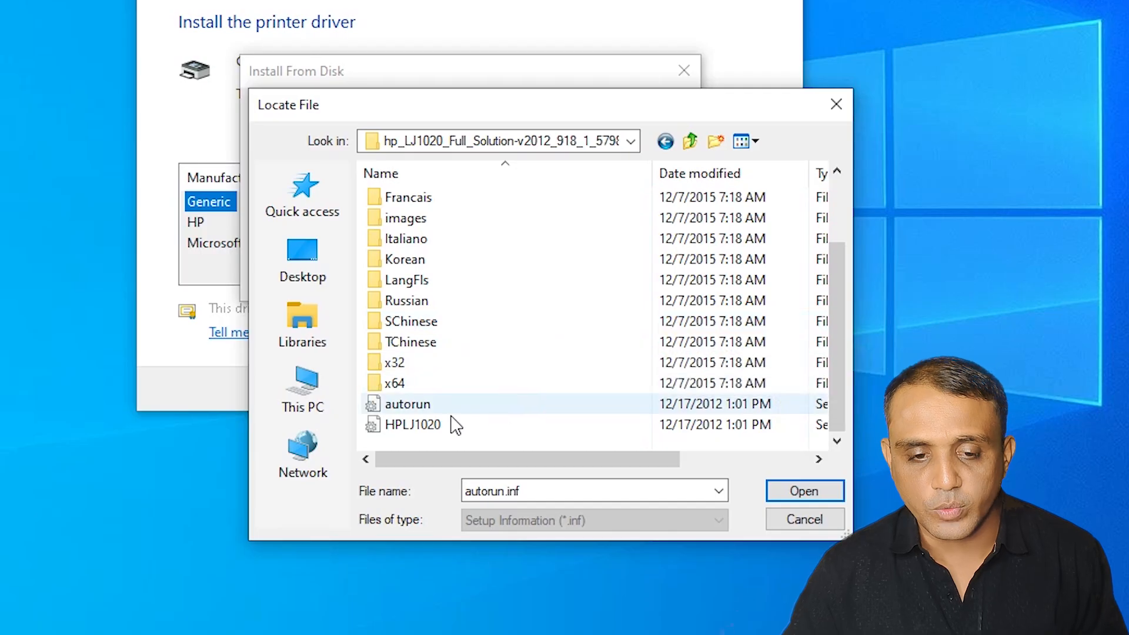
# Select the autorun setup information file as the driver source and load its printer list.
pyautogui.click(432, 404)
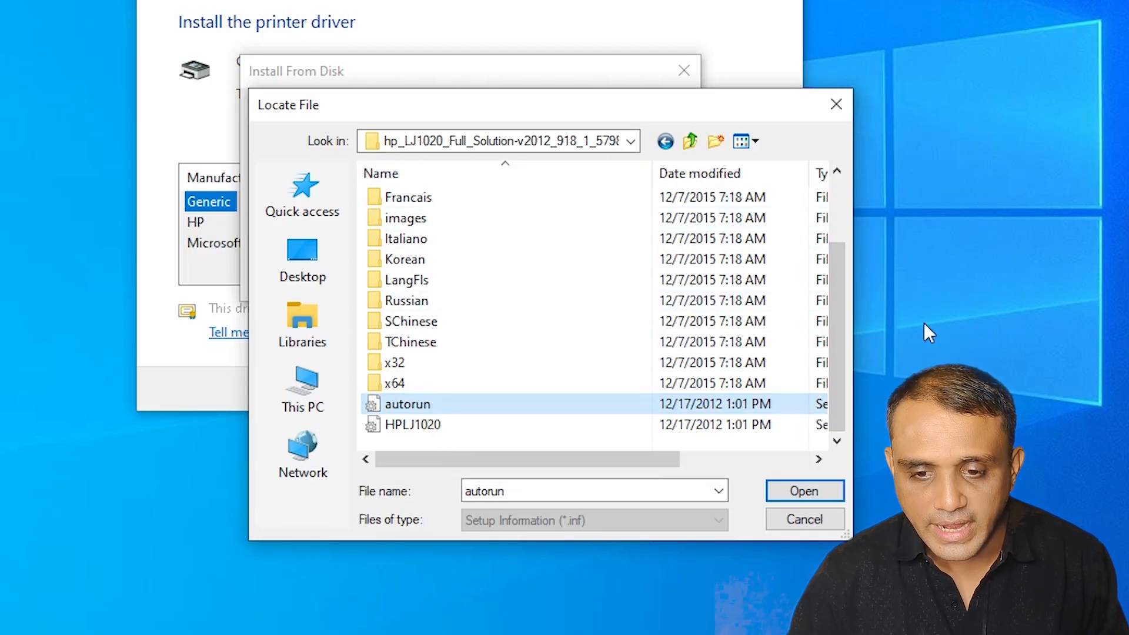
pyautogui.moveTo(838, 387); pyautogui.dragTo(843, 256)
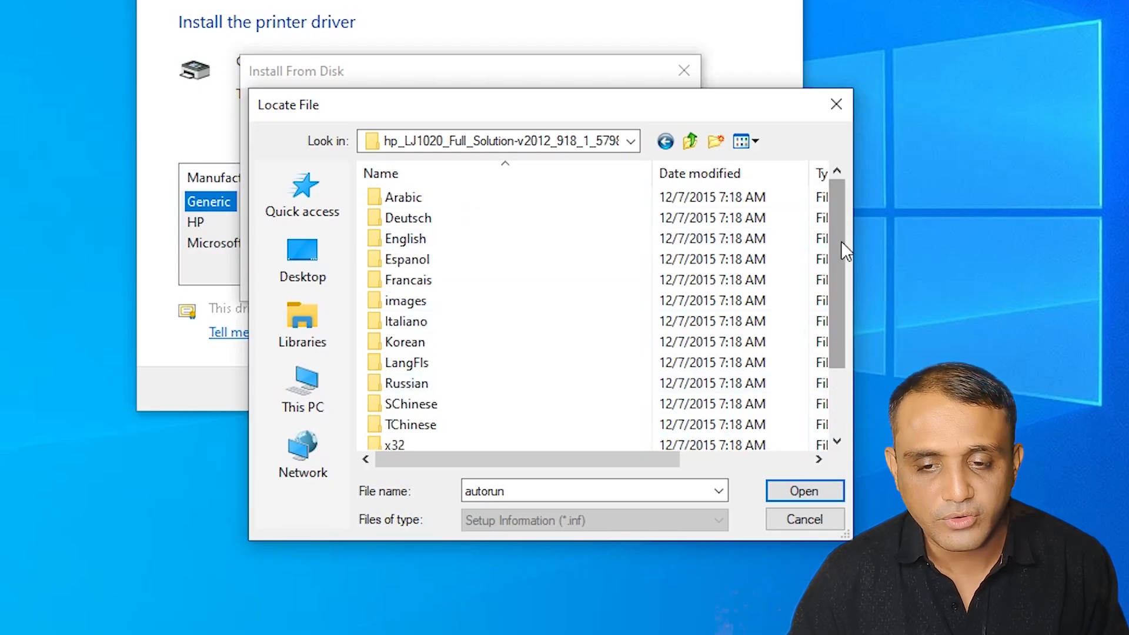
pyautogui.moveTo(842, 241); pyautogui.dragTo(845, 319)
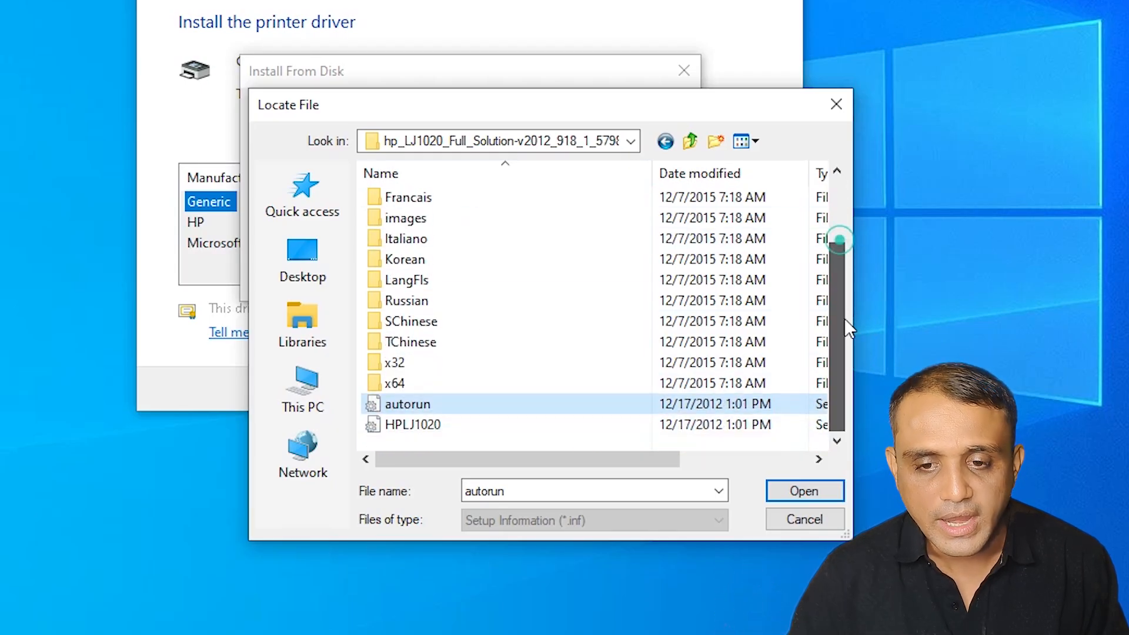
pyautogui.click(409, 405)
pyautogui.press('Escape')
pyautogui.click(424, 404)
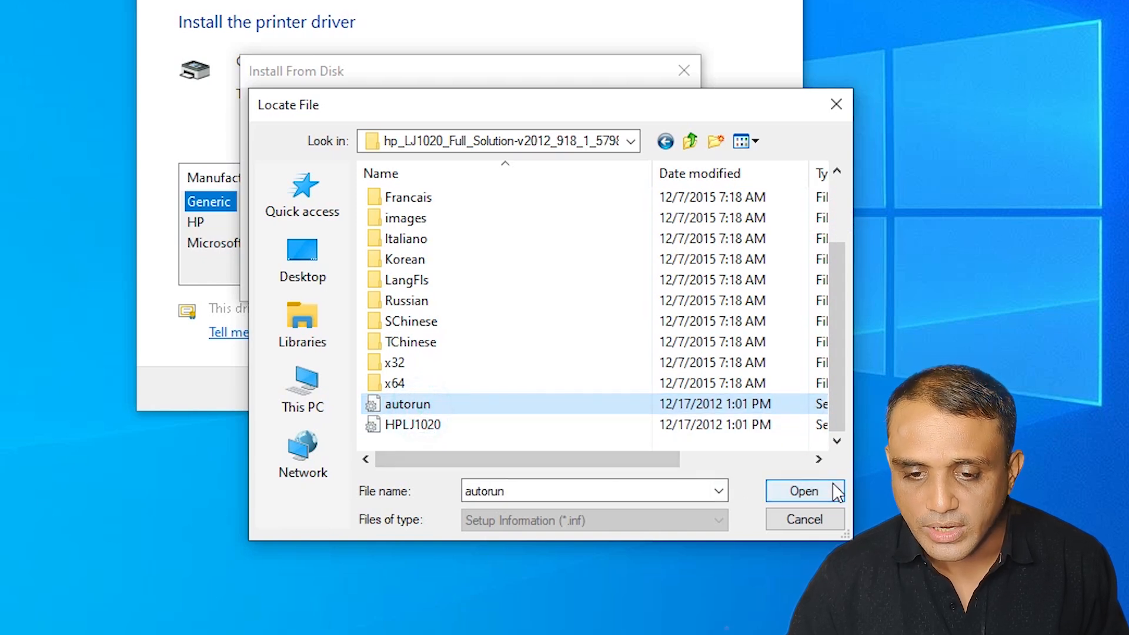
pyautogui.click(804, 491)
pyautogui.click(736, 253)
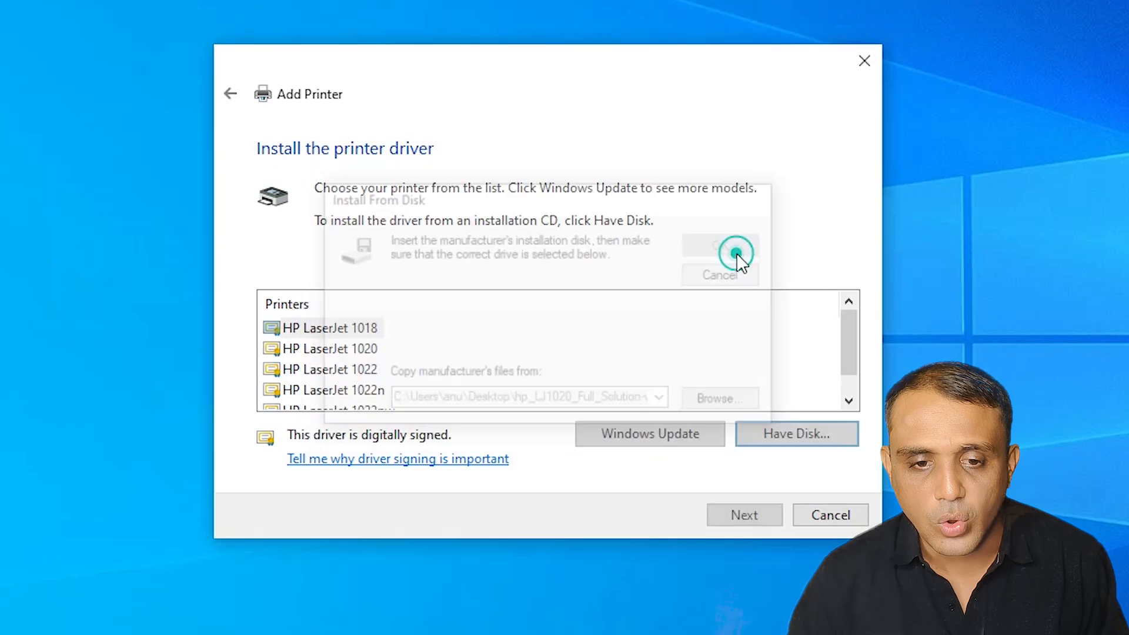
# Choose HP LaserJet 1020 as the printer model and continue to the printer name page.
pyautogui.scroll(-1, 431, 391)
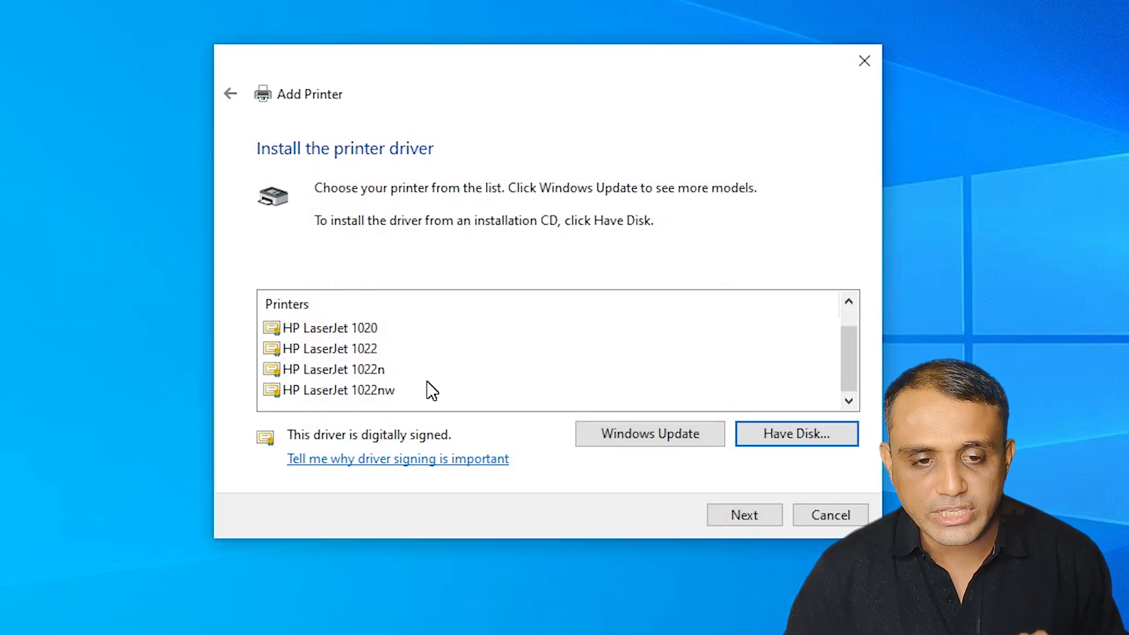
pyautogui.scroll(1, 430, 390)
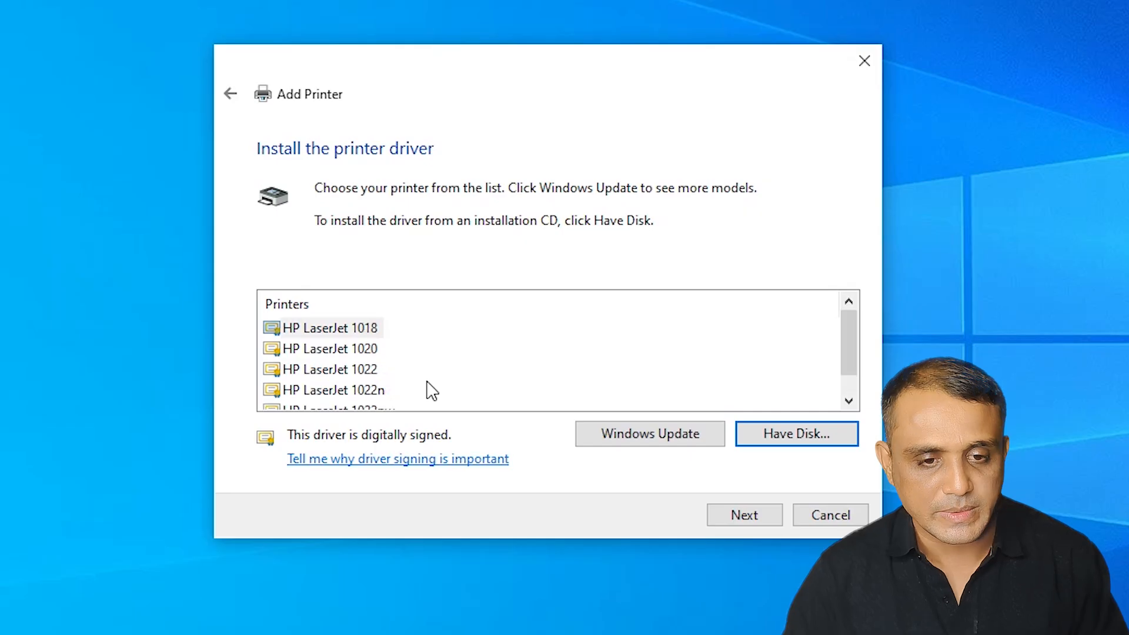
pyautogui.click(356, 350)
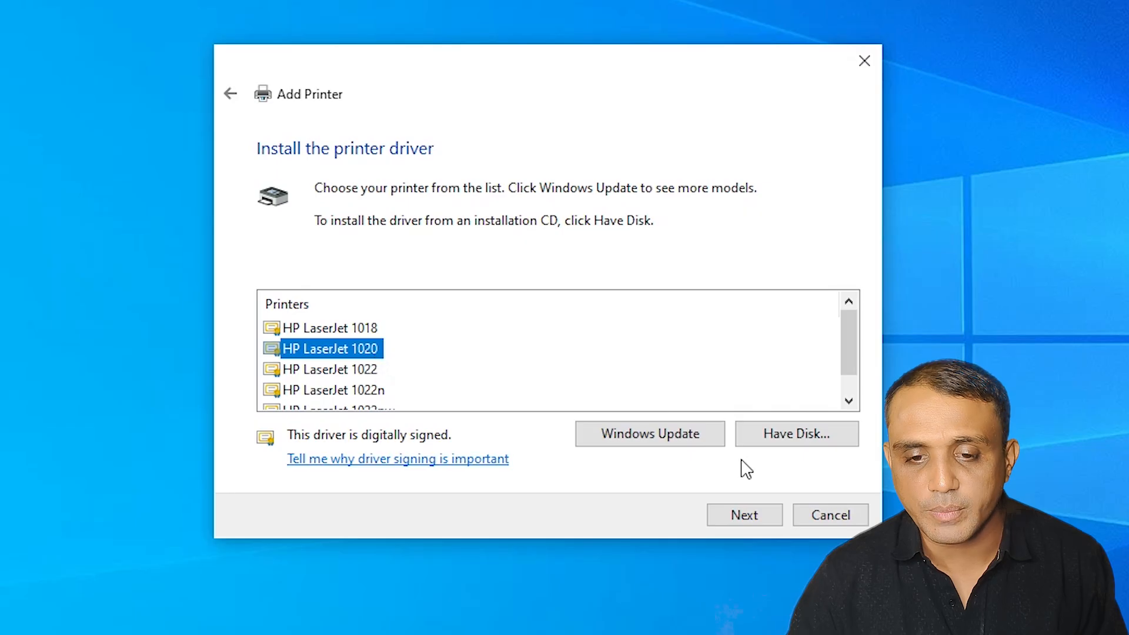
pyautogui.click(744, 515)
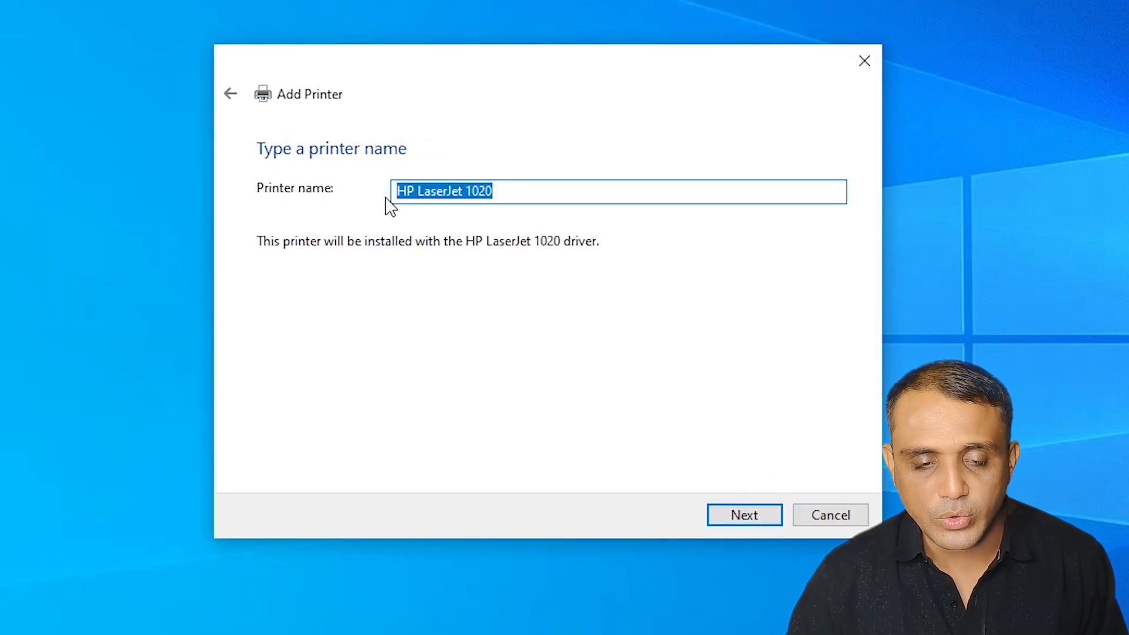
# Keep the printer name HP LaserJet 1020, choose not to share the printer, and finish the Add Printer wizard.
pyautogui.click(731, 513)
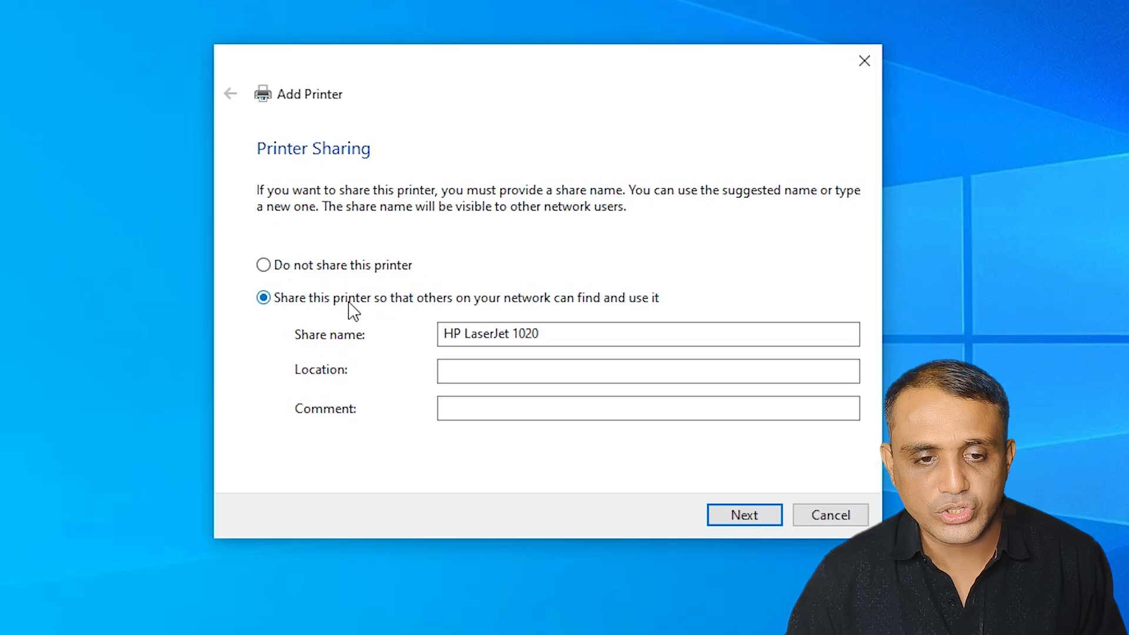
pyautogui.click(360, 268)
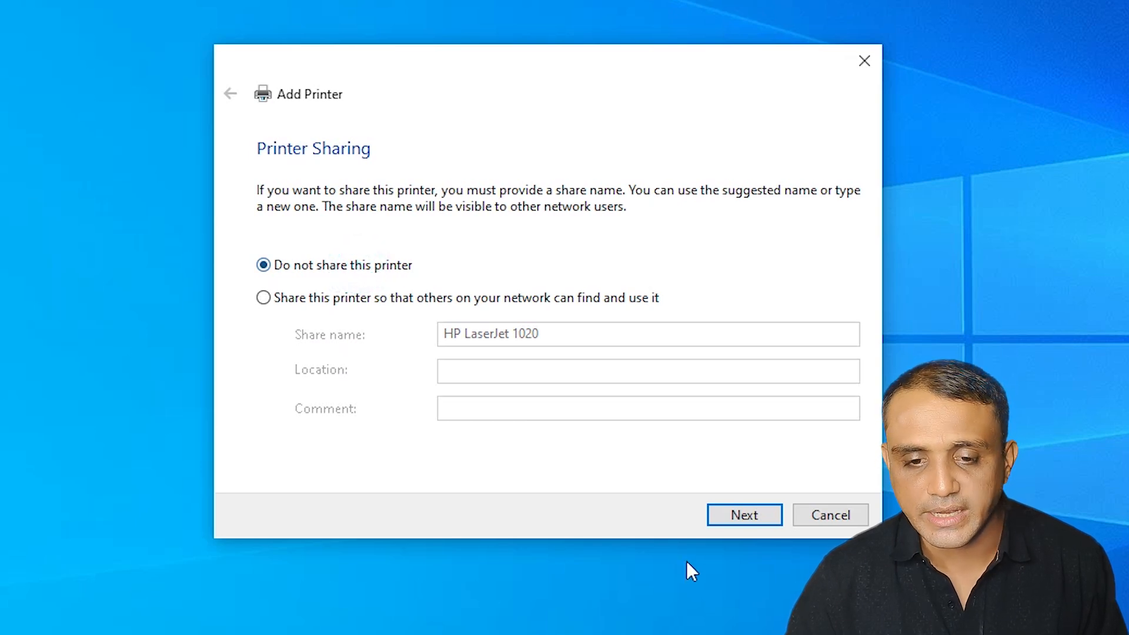
pyautogui.click(746, 522)
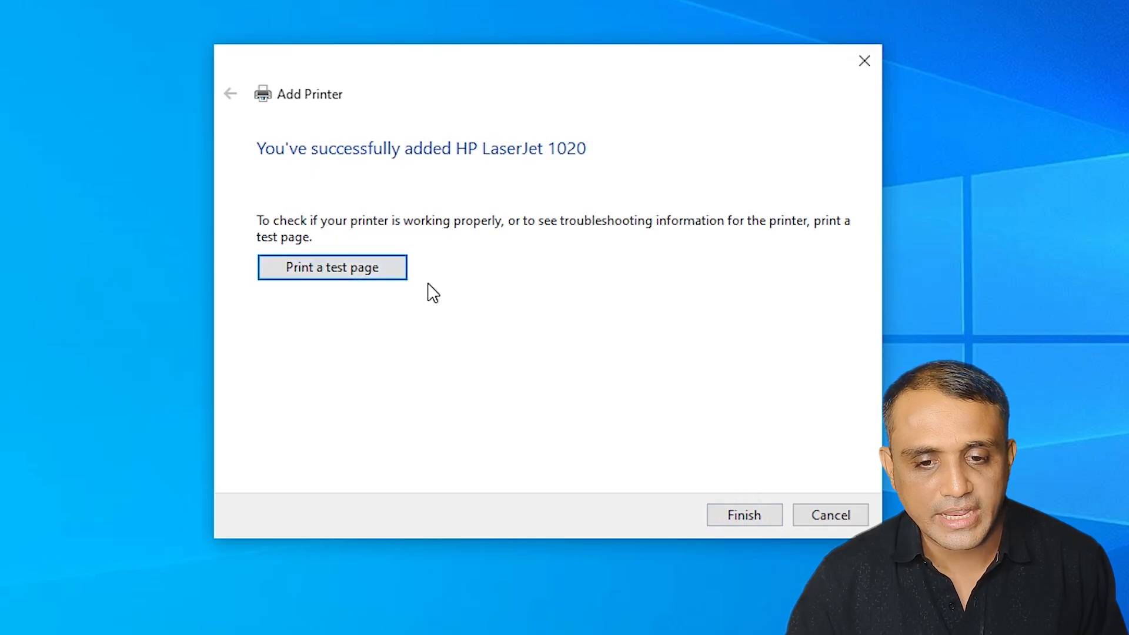
pyautogui.click(755, 515)
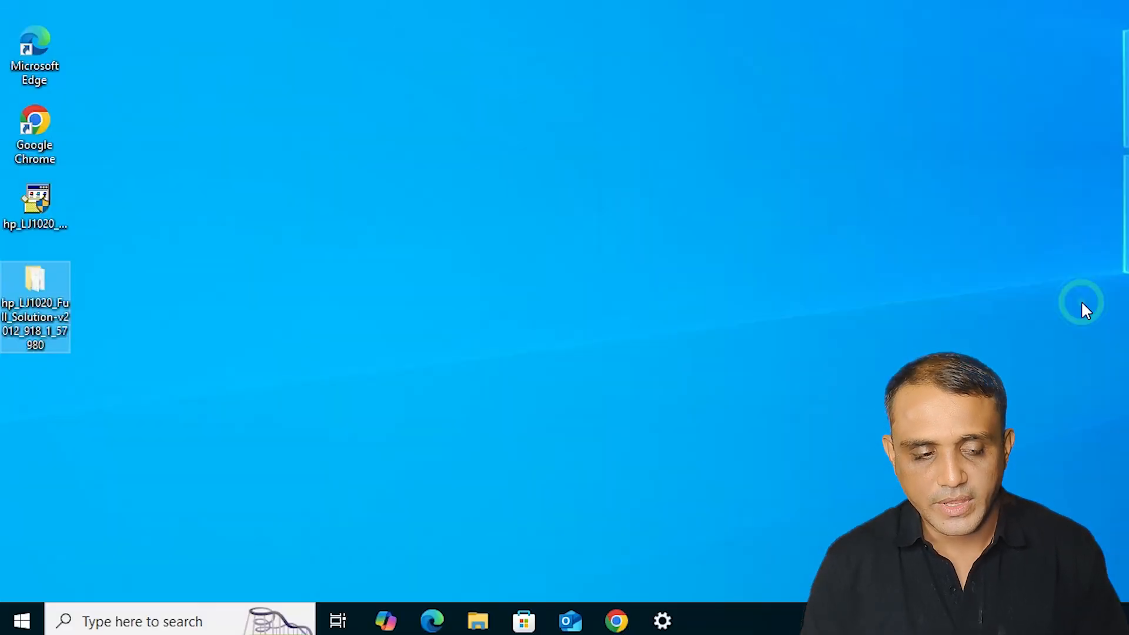
# Search Windows for "pr" and open the Printers & scanners settings to check the list of installed printers.
pyautogui.click(46, 633)
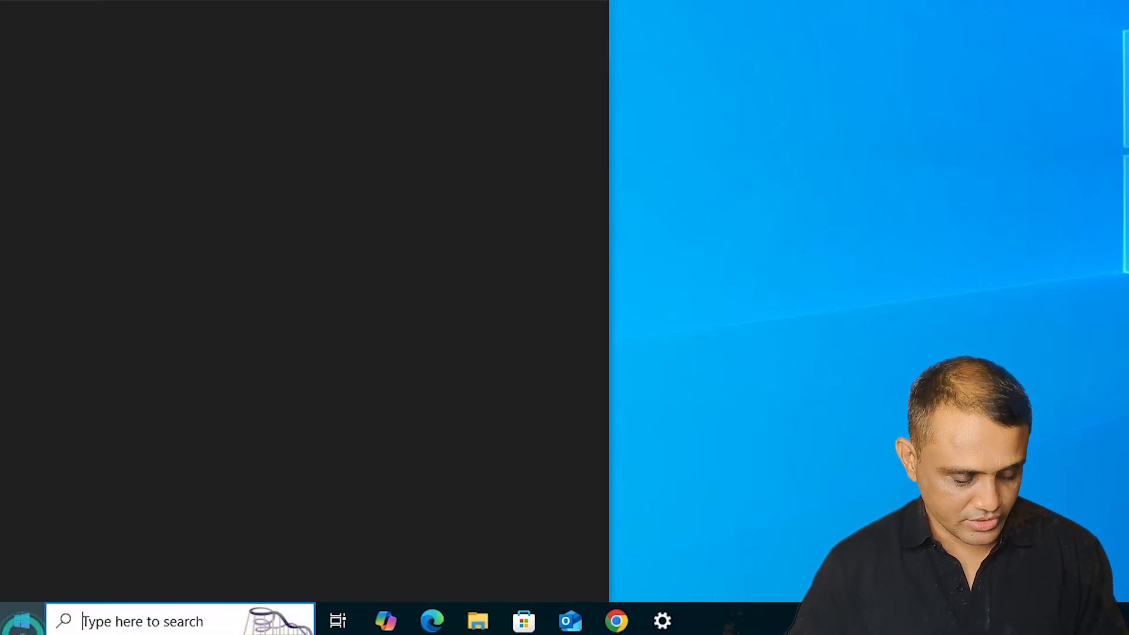
pyautogui.write('pr')
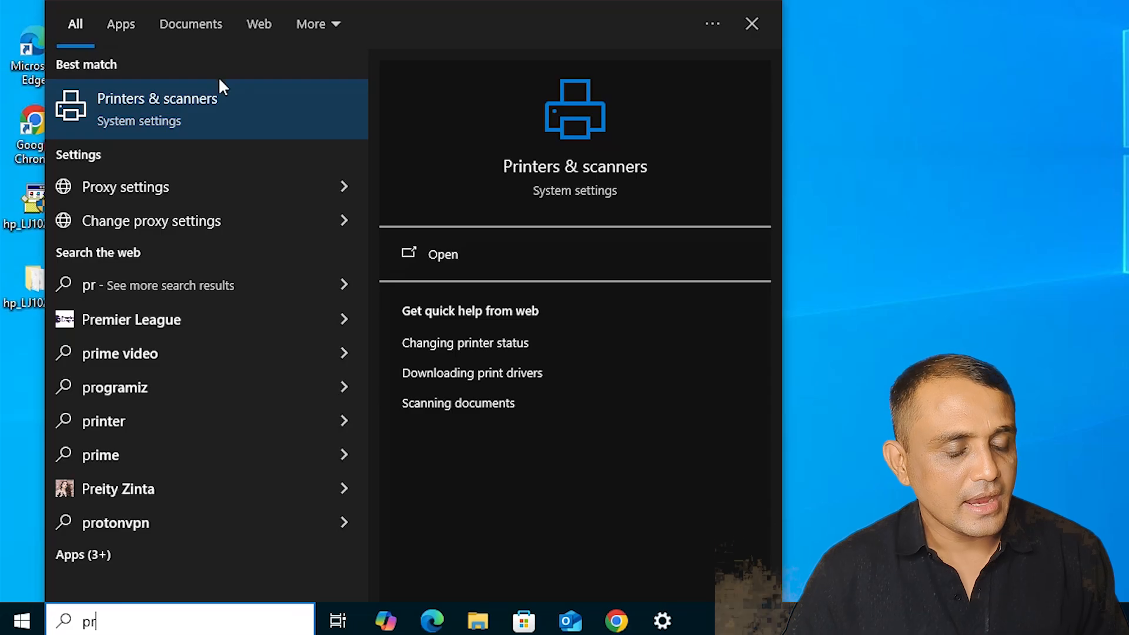
pyautogui.click(224, 100)
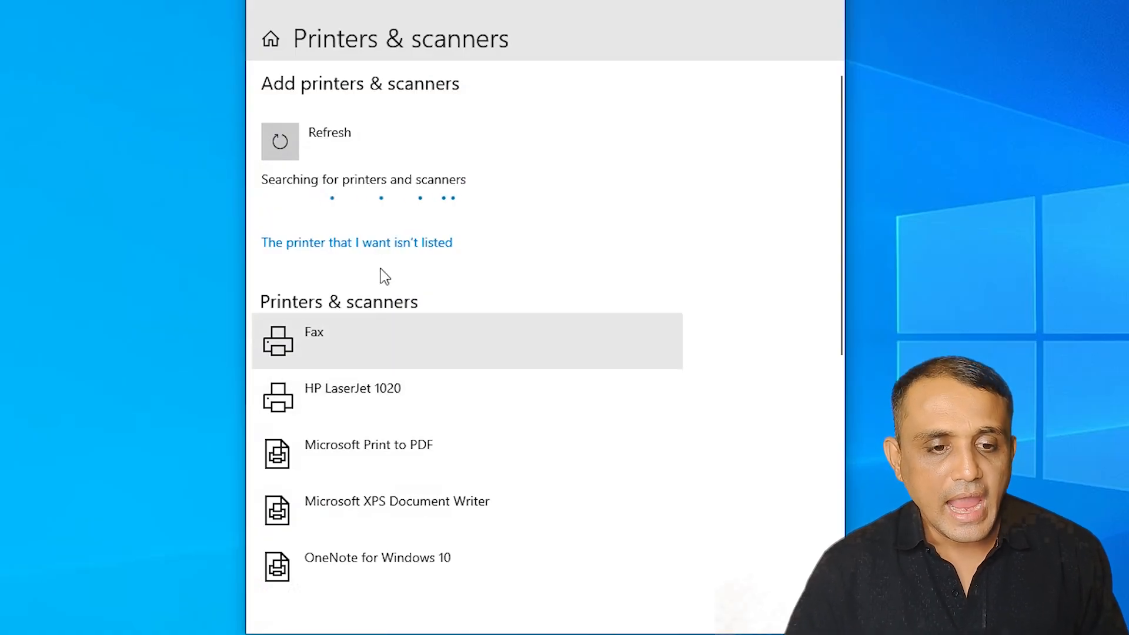